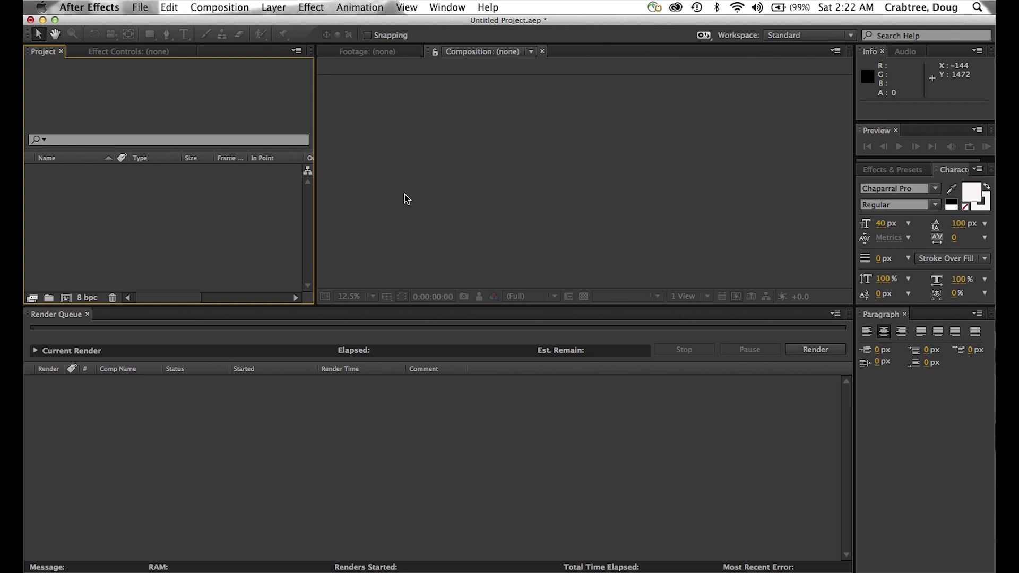
Import _DSC5013.JPG through _DSC5059.JPG from the Pliers folder as individual still images.
{"action": "left_click", "coordinate": [140, 7]}
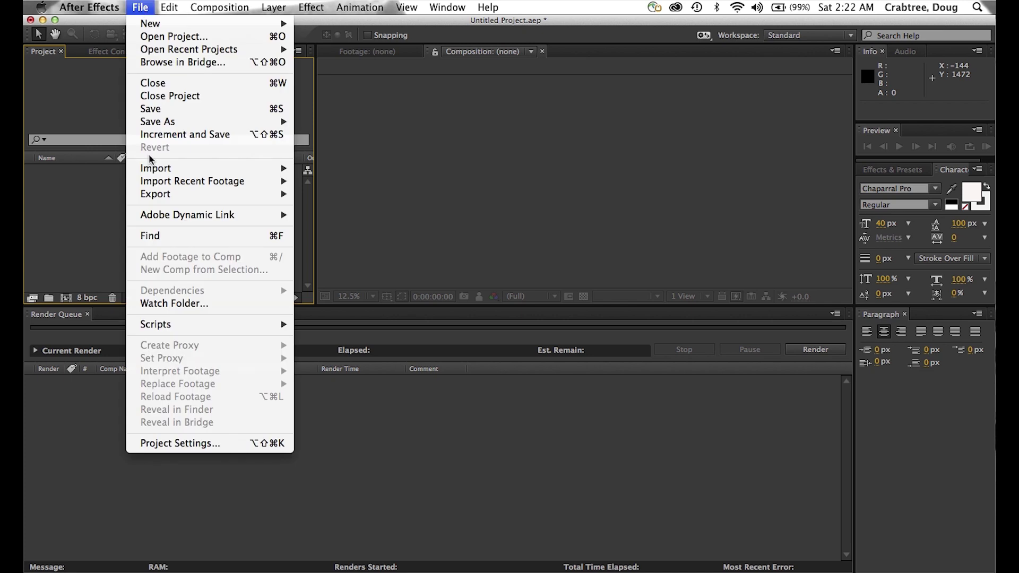
{"action": "mouse_move", "coordinate": [154, 172]}
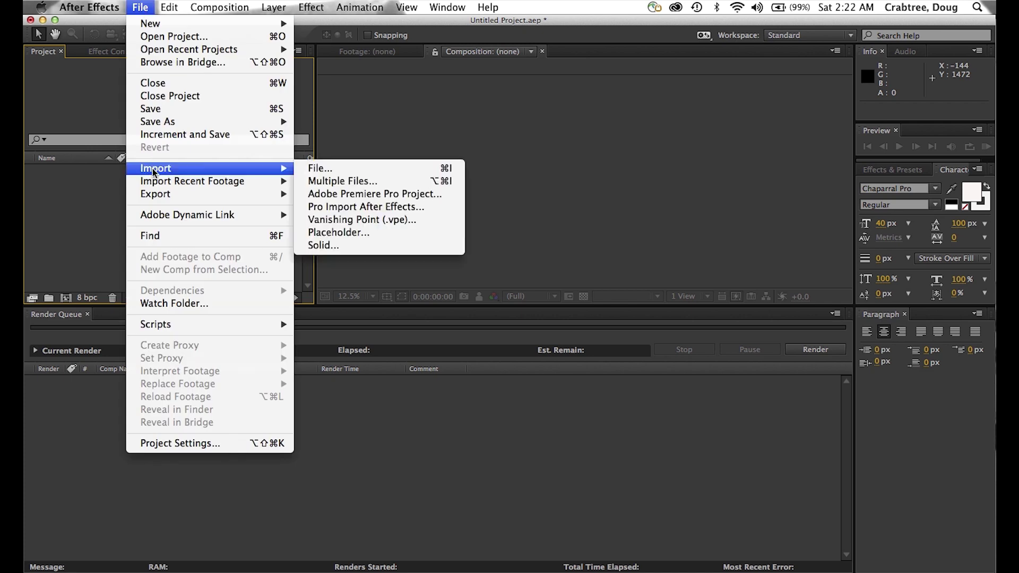
{"action": "left_click", "coordinate": [314, 169]}
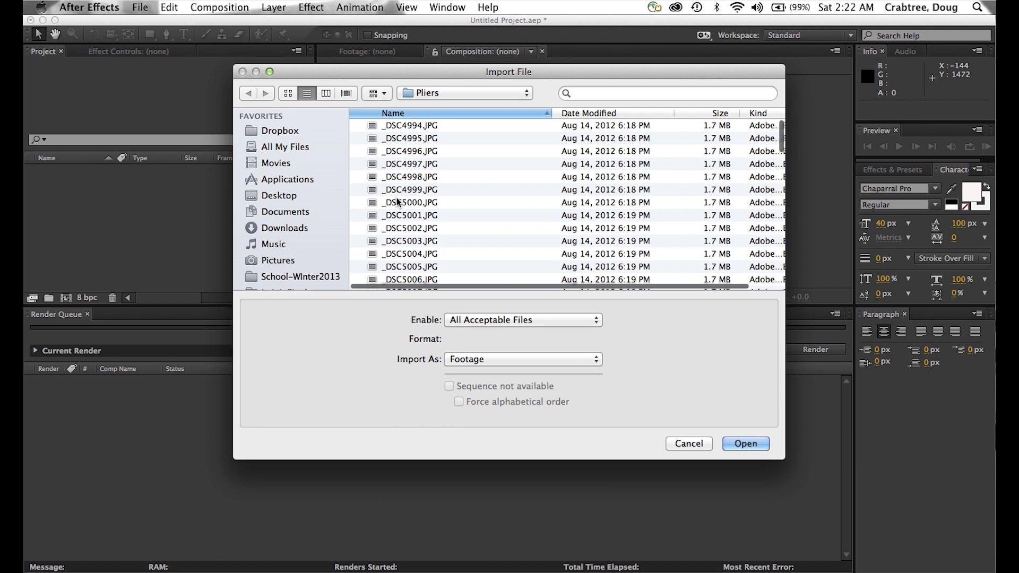
{"action": "scroll", "coordinate": [438, 153], "scroll_direction": "down", "scroll_amount": 2}
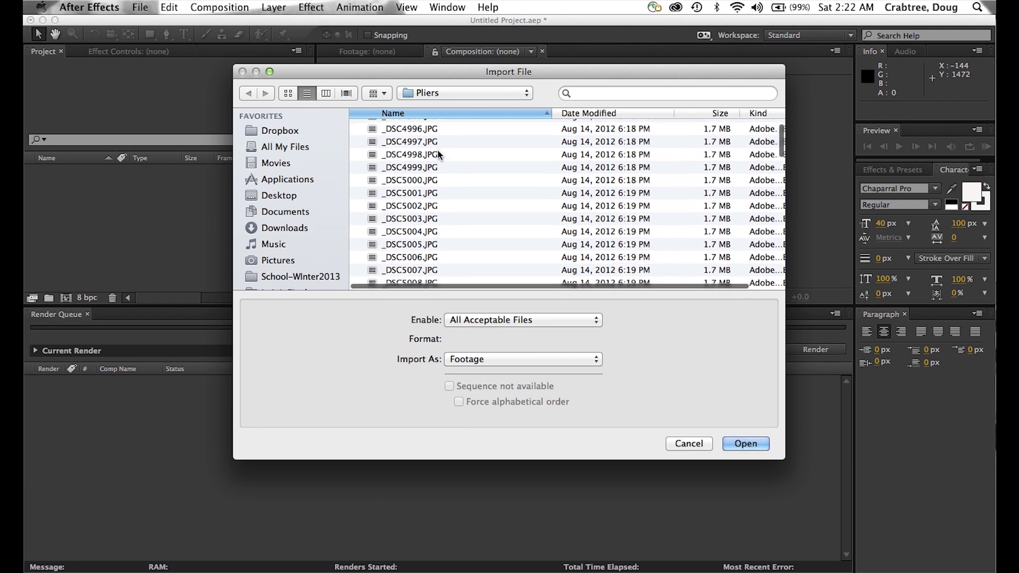
{"action": "scroll", "coordinate": [438, 154], "scroll_direction": "down", "scroll_amount": 6}
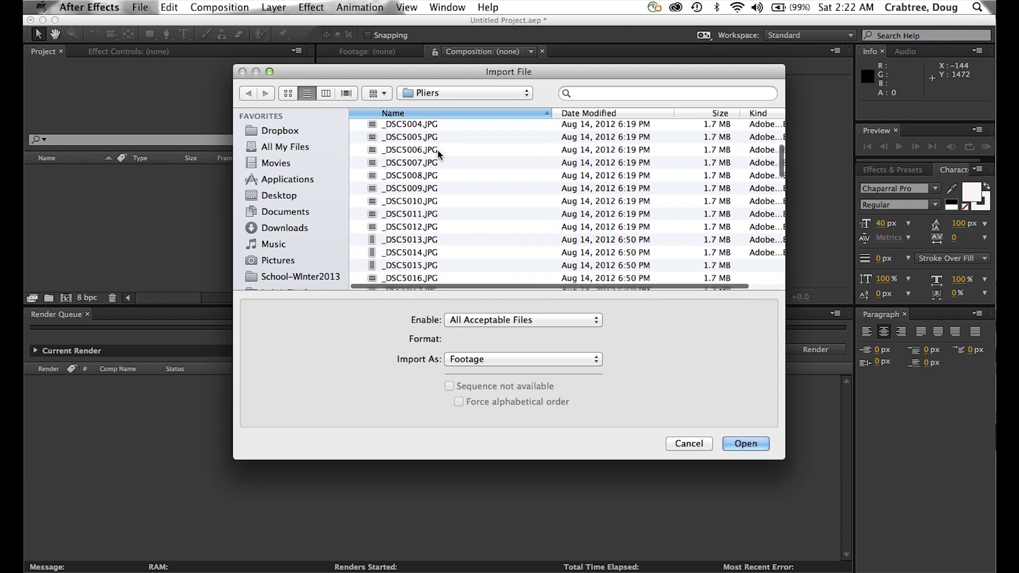
{"action": "scroll", "coordinate": [438, 154], "scroll_direction": "down", "scroll_amount": 1}
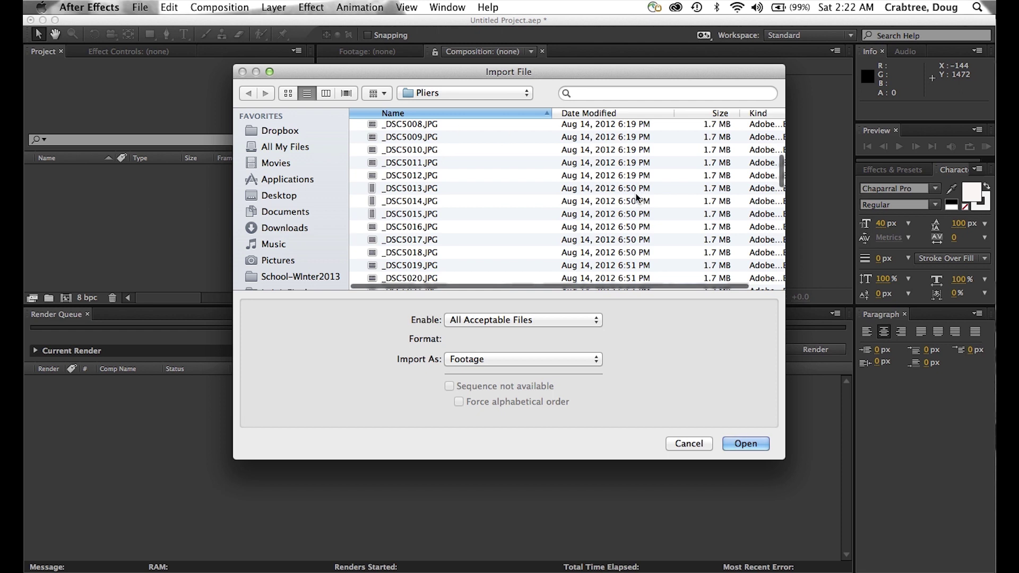
{"action": "left_click", "coordinate": [397, 185]}
{"action": "scroll", "coordinate": [419, 220], "scroll_direction": "down", "scroll_amount": 8}
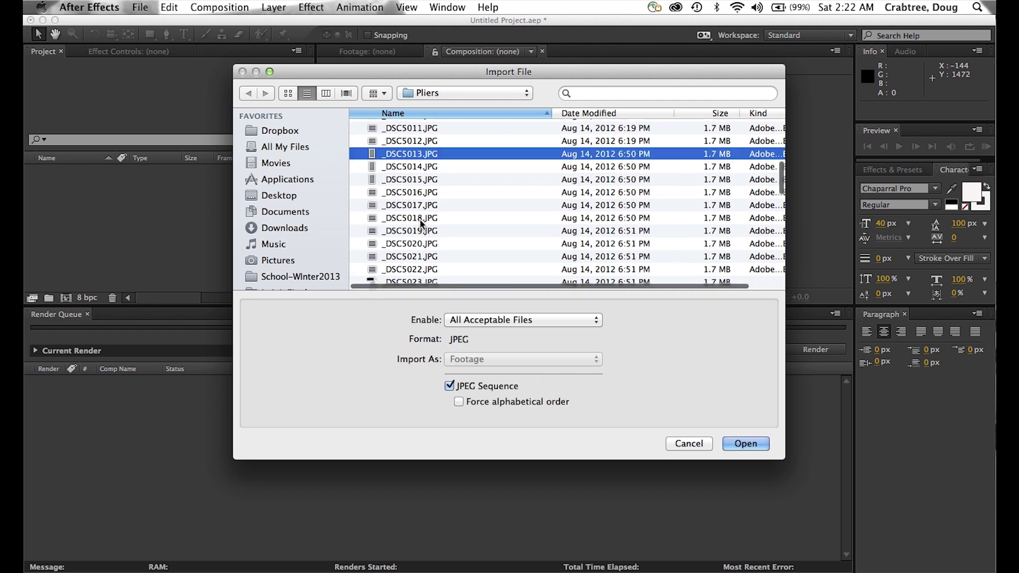
{"action": "scroll", "coordinate": [419, 220], "scroll_direction": "down", "scroll_amount": 6}
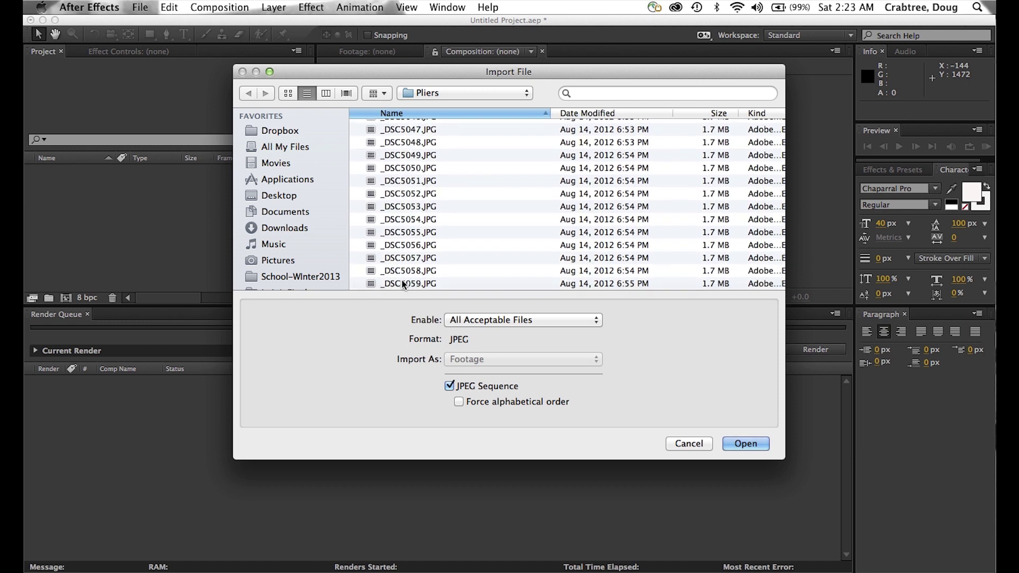
{"action": "left_click", "coordinate": [403, 284], "text": "shift"}
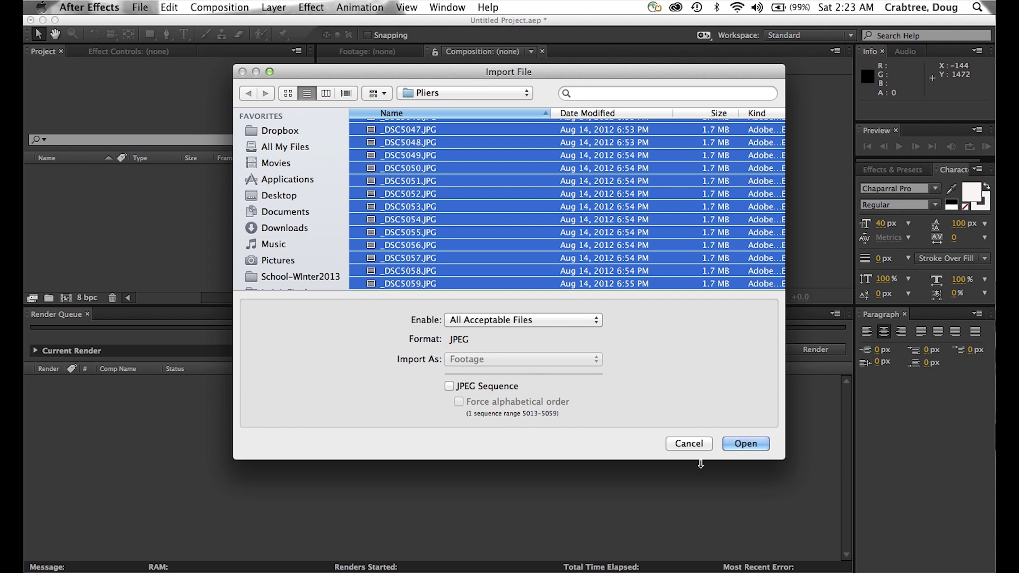
{"action": "left_click", "coordinate": [744, 441]}
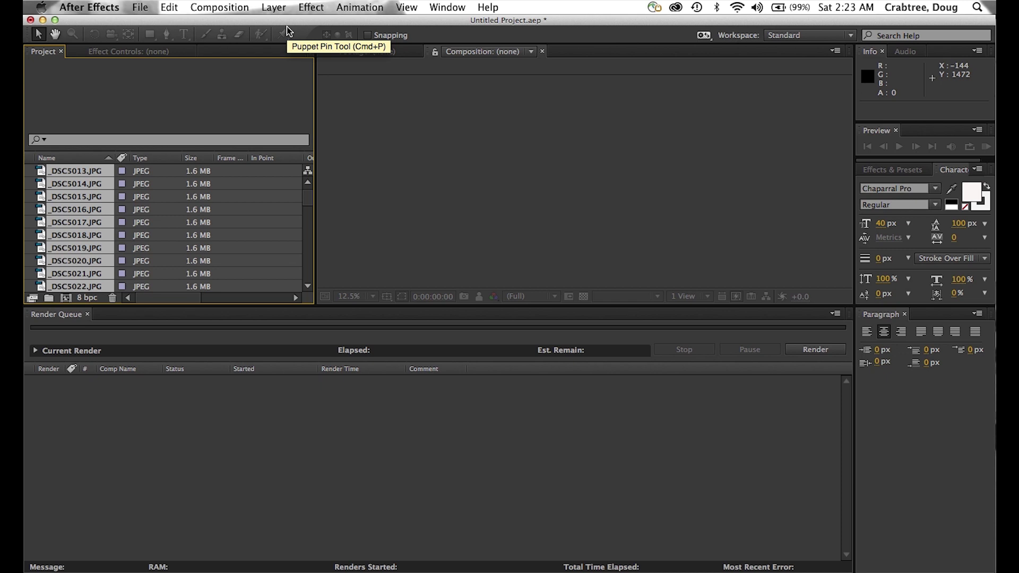
Make a new comp from the selected stills with 0:00:00:10 still duration and Sequence Layers on.
{"action": "right_click", "coordinate": [81, 211]}
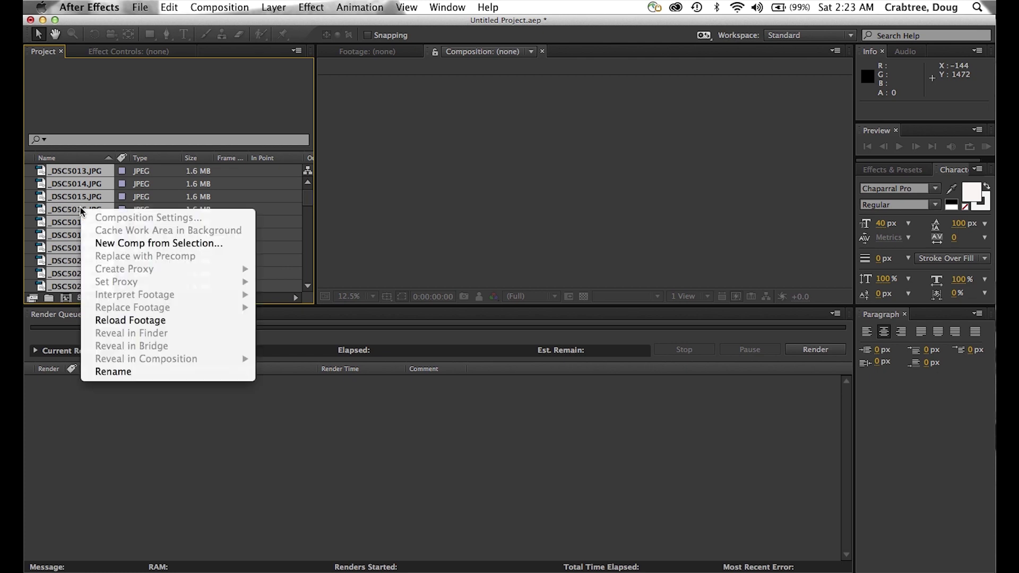
{"action": "left_click", "coordinate": [159, 244]}
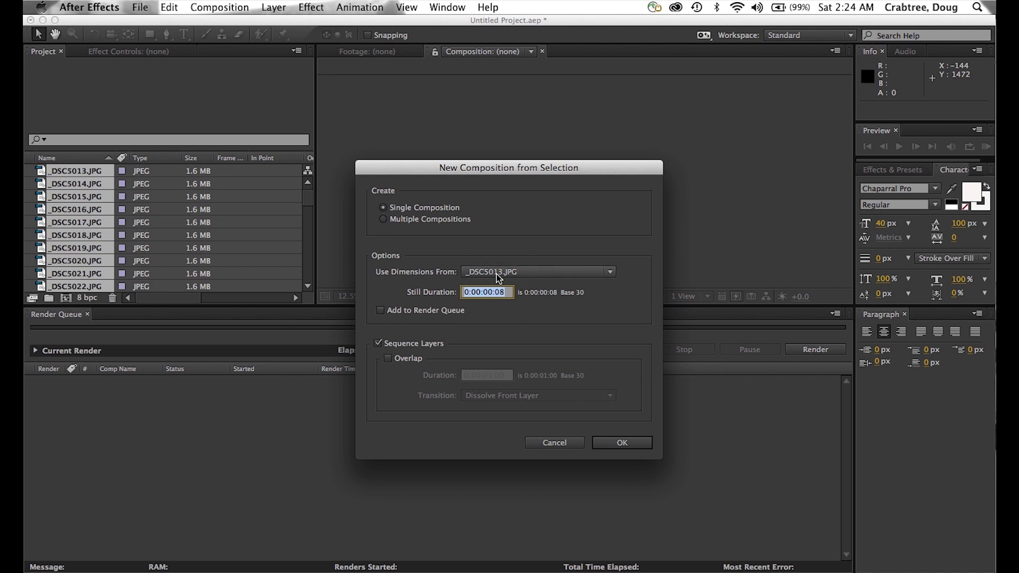
{"action": "left_click", "coordinate": [505, 292]}
{"action": "left_click_drag", "start_coordinate": [504, 292], "coordinate": [501, 294]}
{"action": "key", "text": "BackSpace"}
{"action": "key", "text": "BackSpace"}
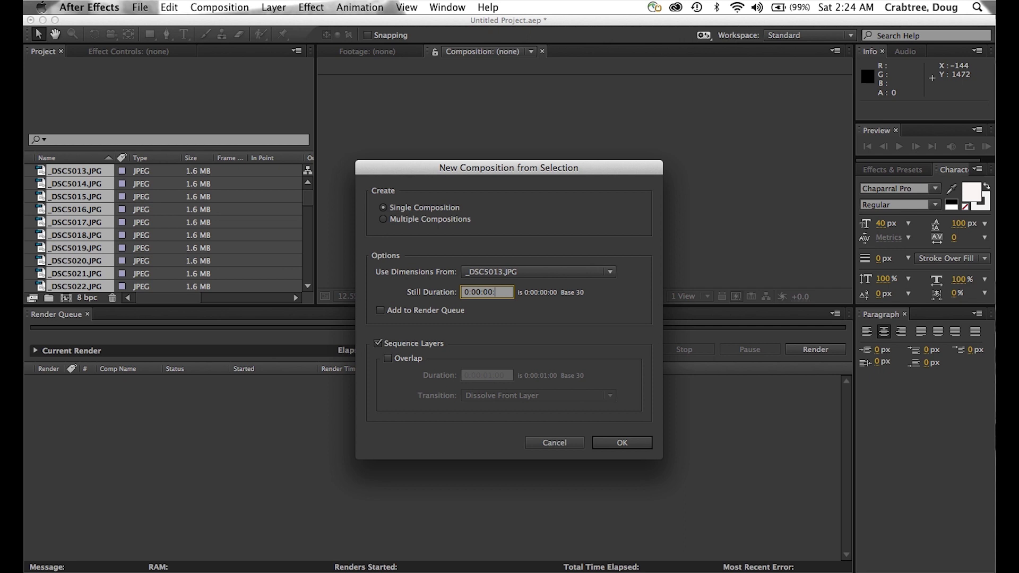
{"action": "type", "text": "10"}
{"action": "left_click", "coordinate": [379, 343]}
{"action": "left_click", "coordinate": [377, 342]}
{"action": "left_click", "coordinate": [377, 343]}
{"action": "left_click", "coordinate": [377, 343]}
{"action": "left_click", "coordinate": [615, 443]}
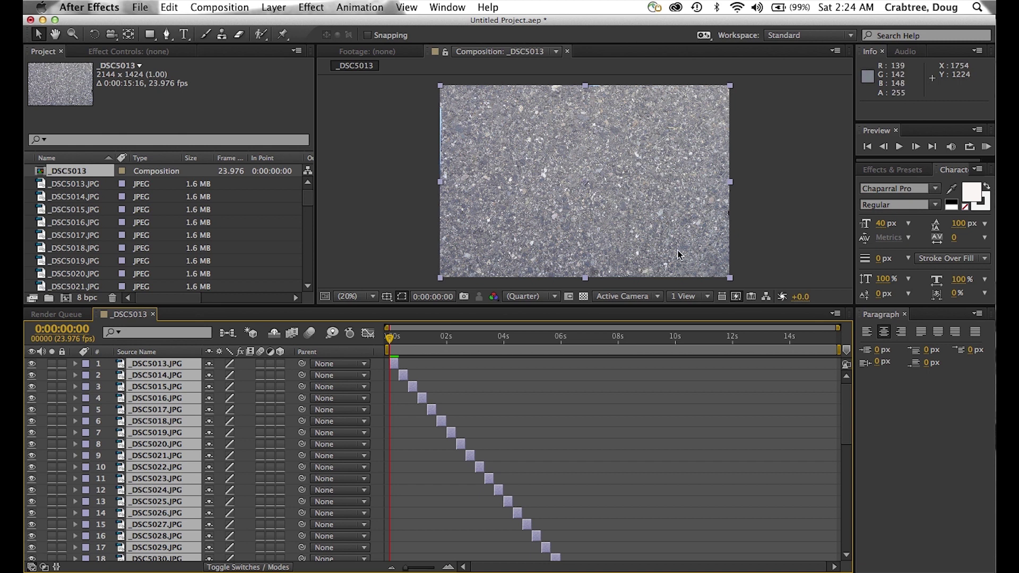
Run a RAM preview of the sequenced pliers stills, then stop playback.
{"action": "left_click", "coordinate": [985, 146]}
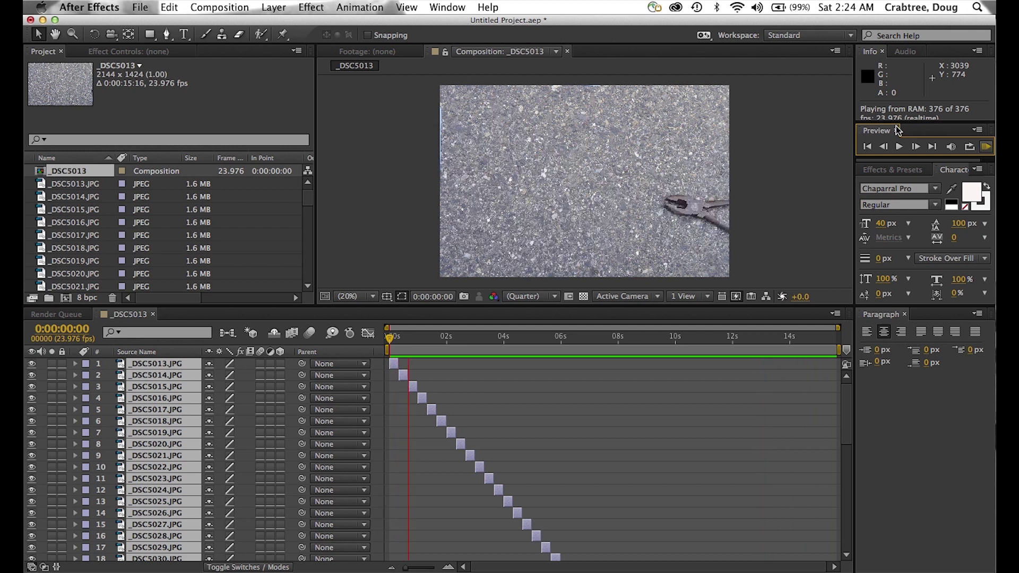
{"action": "left_click", "coordinate": [898, 148]}
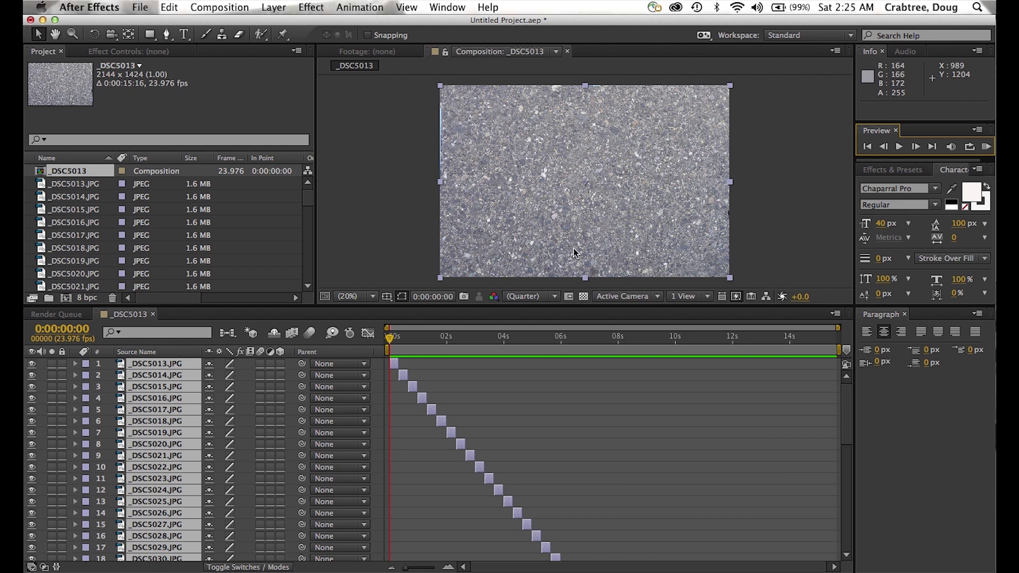
{"action": "left_click", "coordinate": [232, 6]}
Change the composition name to 'pliers anim' in Composition Settings and confirm.
{"action": "left_click", "coordinate": [249, 44]}
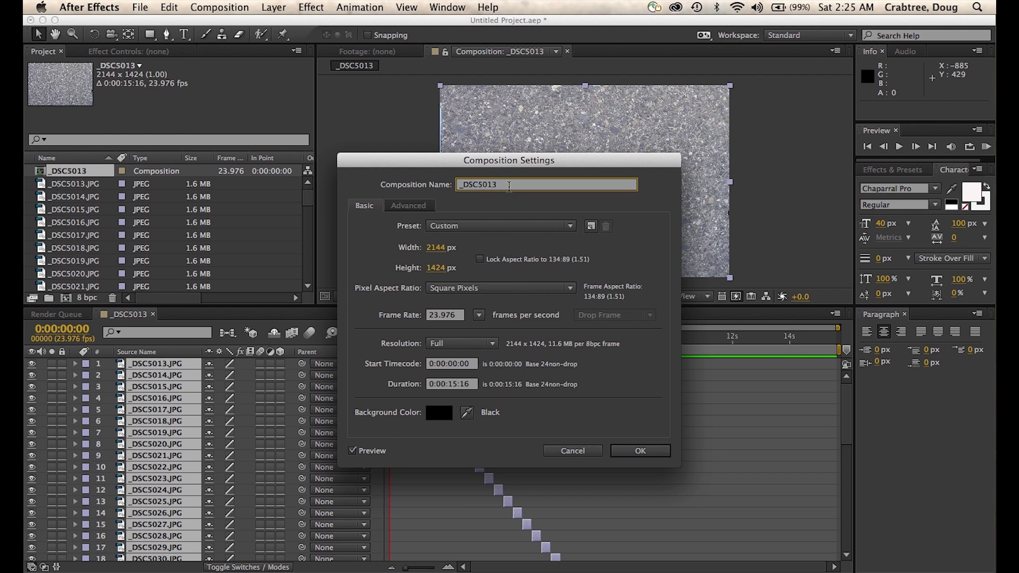
{"action": "type", "text": "pr"}
{"action": "type", "text": "liers"}
{"action": "type", "text": " a"}
{"action": "type", "text": "nim"}
{"action": "left_click", "coordinate": [638, 450]}
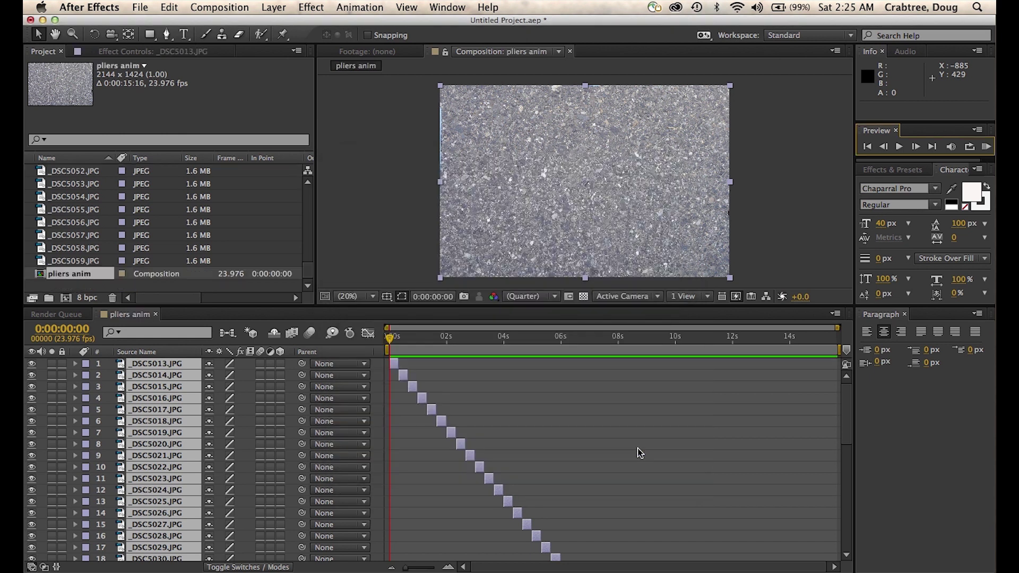